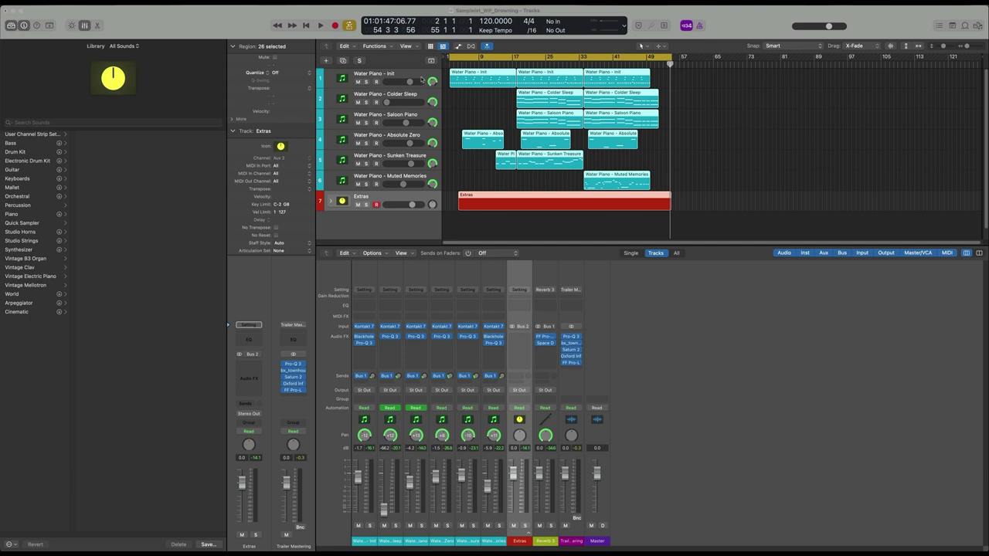
# Audition the Water Piano - Init track soloed from the start of the project, and clear its solo after stopping playback
pyautogui.click(421, 79)
pyautogui.press('s')
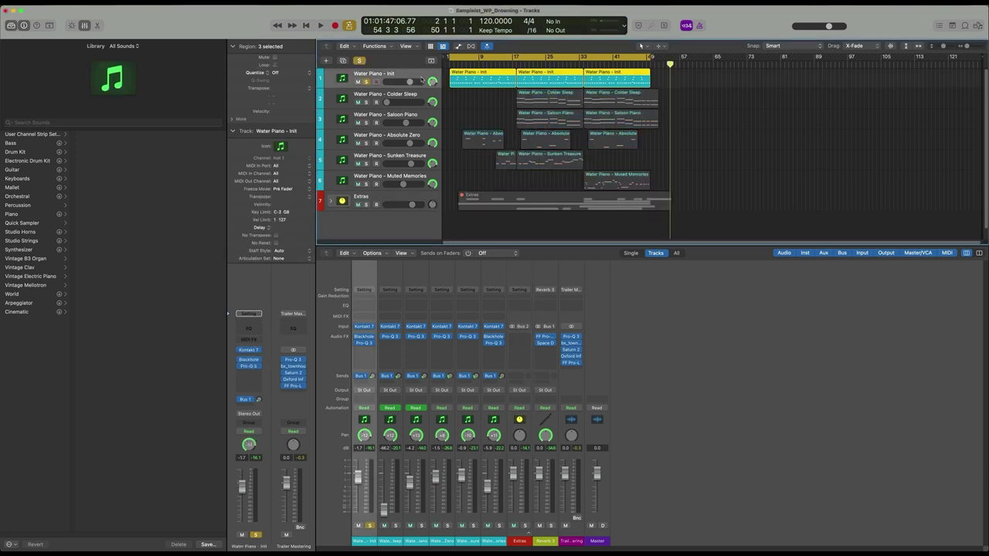
pyautogui.press('Return')
pyautogui.press('space')
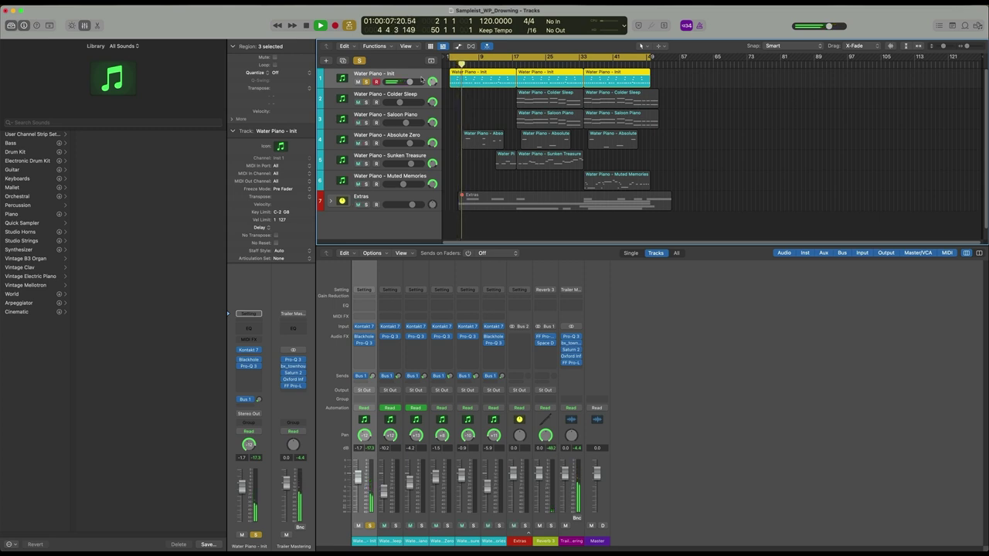
pyautogui.press('space')
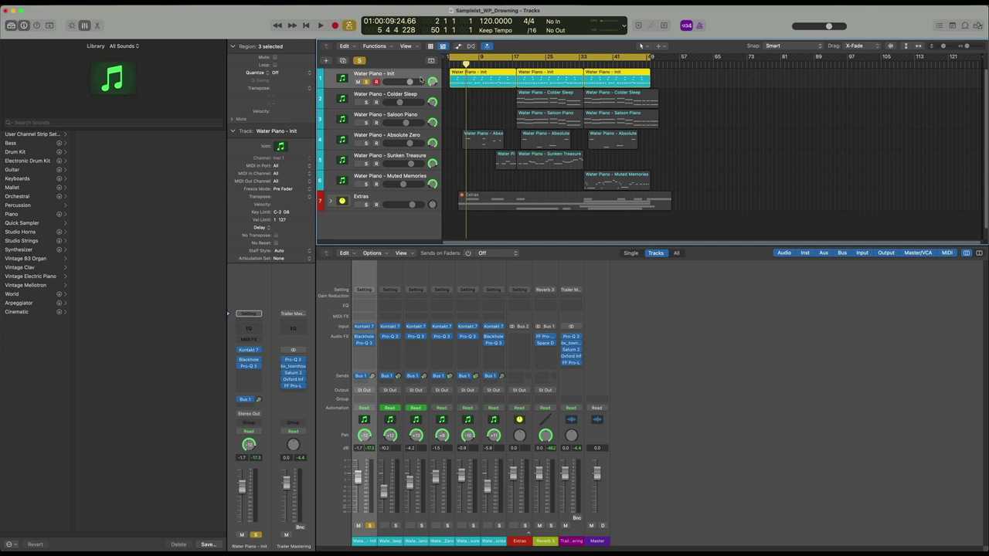
pyautogui.press('s')
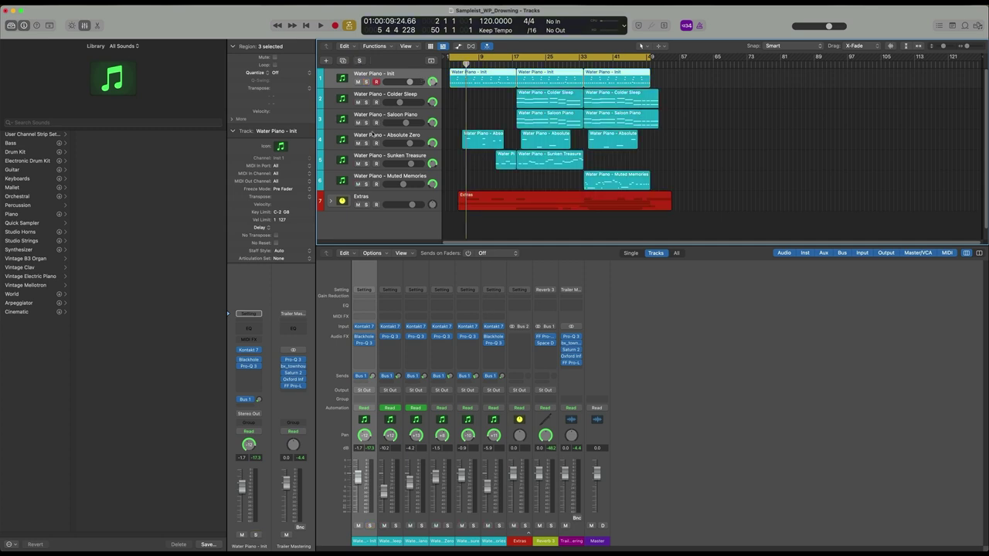
# Play the Absolute Zero track soloed with its Kontakt instrument window open
pyautogui.click(371, 135)
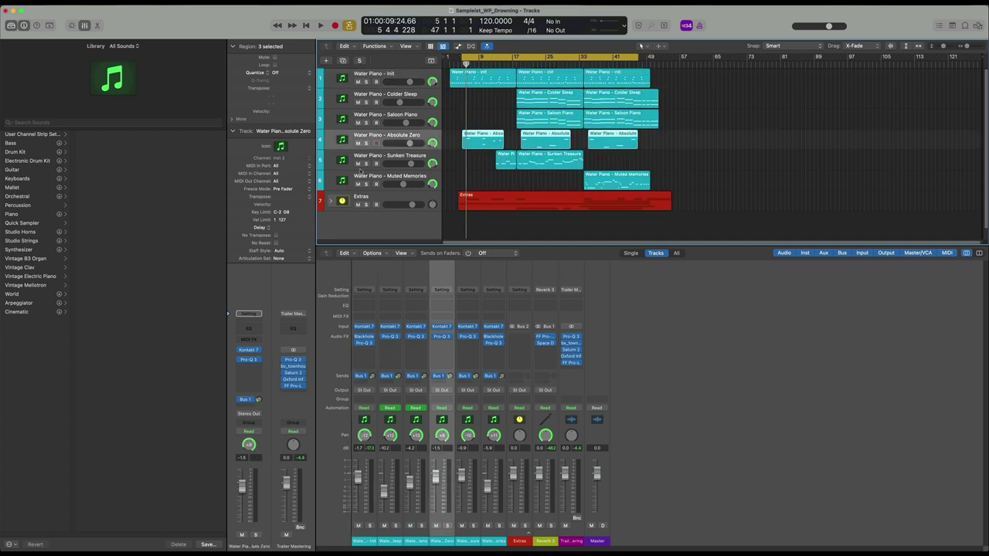
pyautogui.click(248, 351)
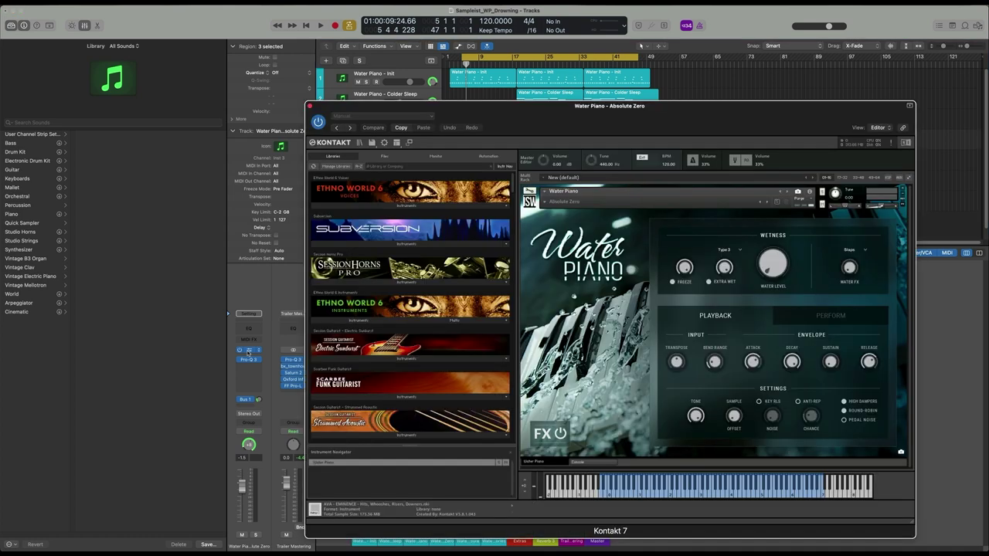
pyautogui.press('s')
pyautogui.press('space')
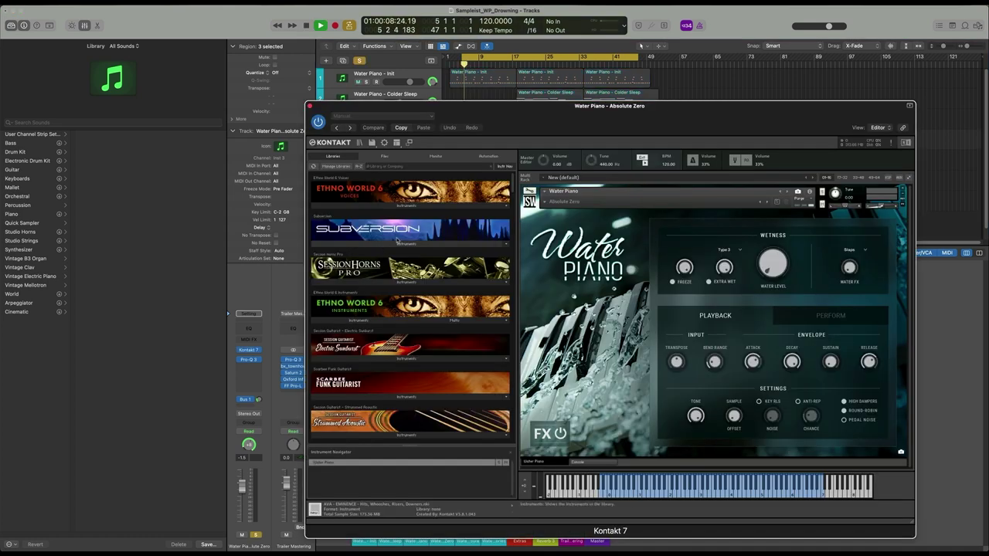
pyautogui.moveTo(517, 128); pyautogui.dragTo(512, 115)
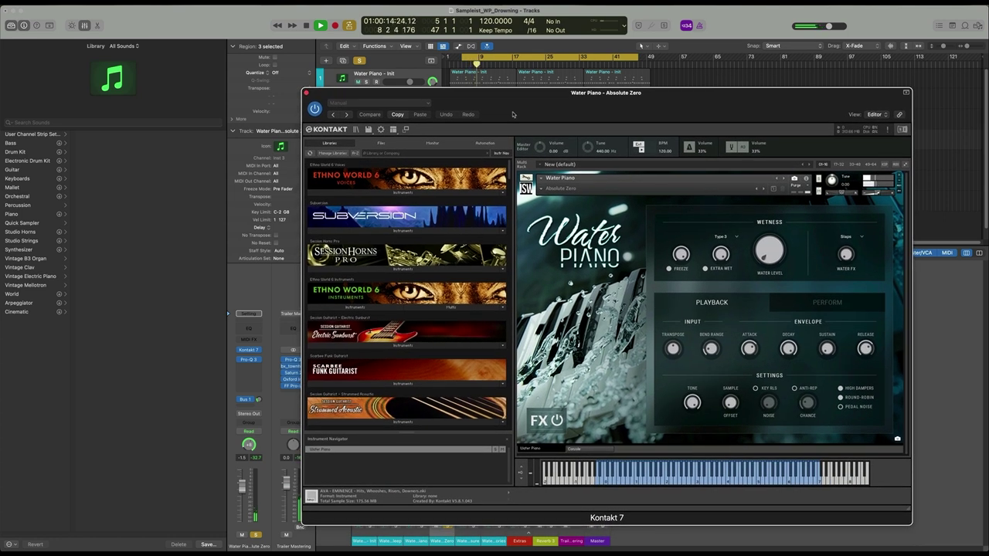
pyautogui.moveTo(512, 114); pyautogui.dragTo(509, 121)
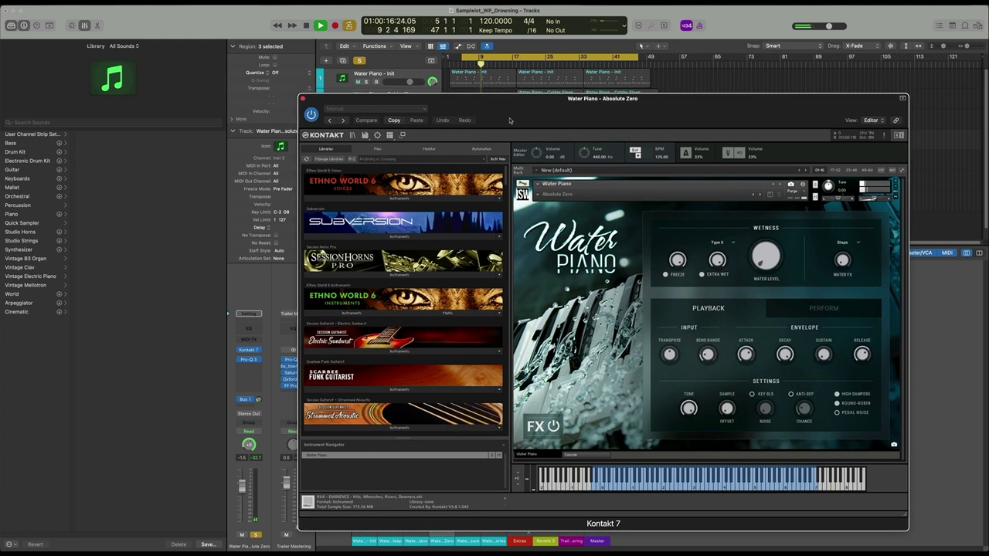
# Compare Absolute Zero in the full mix and soloed, ending with playback stopped, solo cleared and its instrument window closed
pyautogui.press('s')
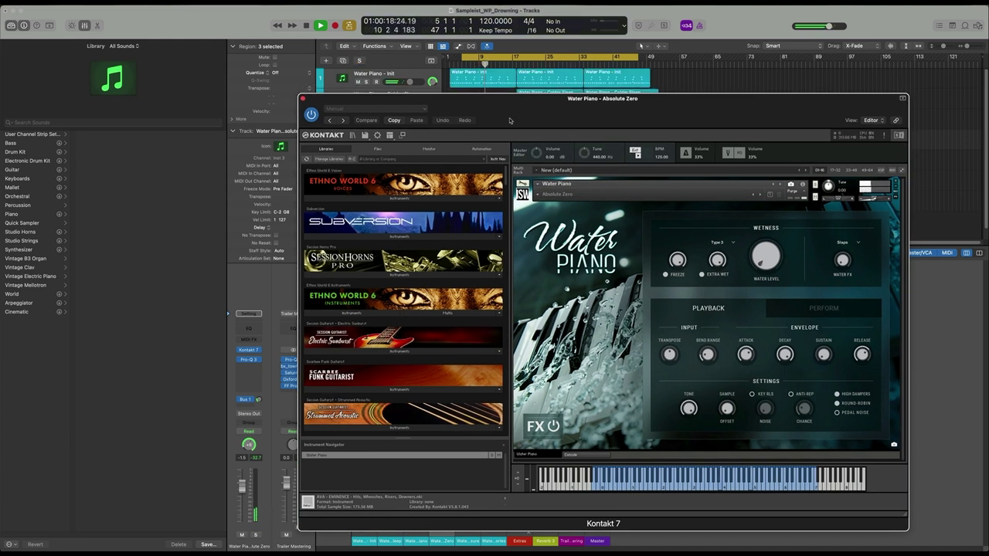
pyautogui.press('s')
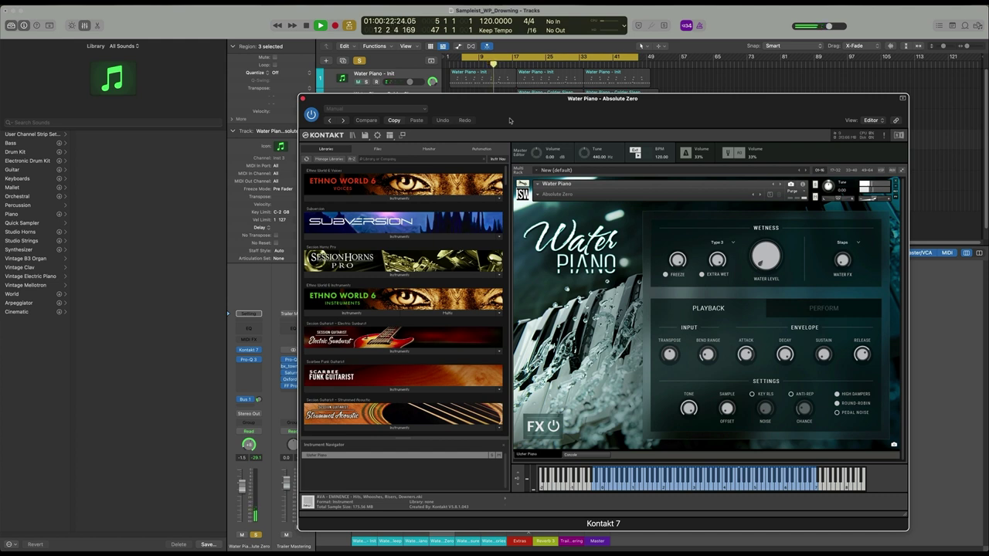
pyautogui.press('space')
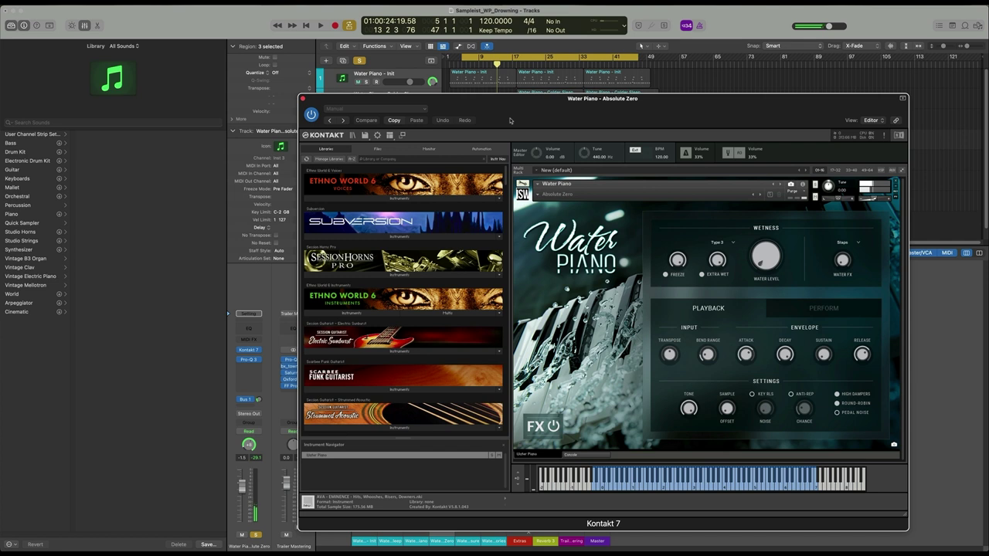
pyautogui.press('s')
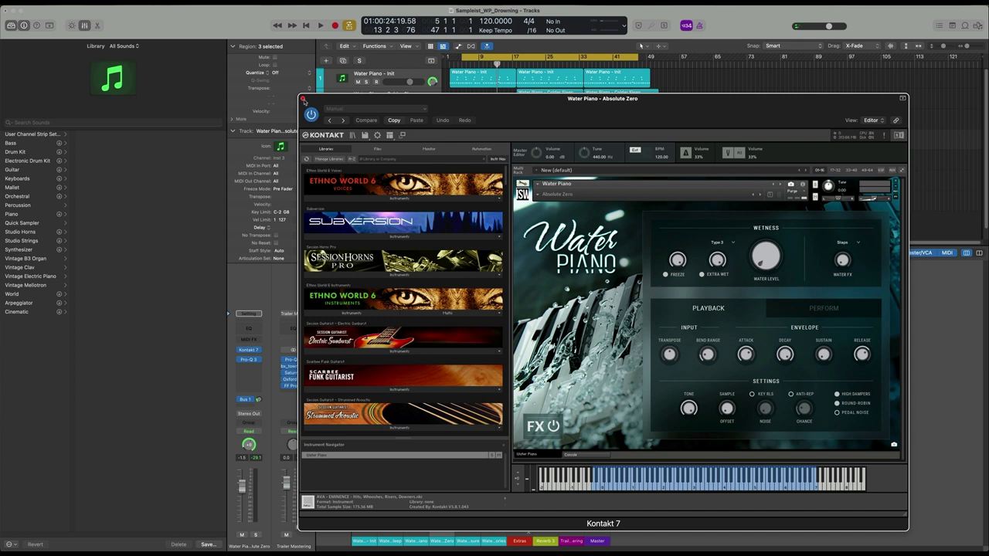
pyautogui.click(303, 100)
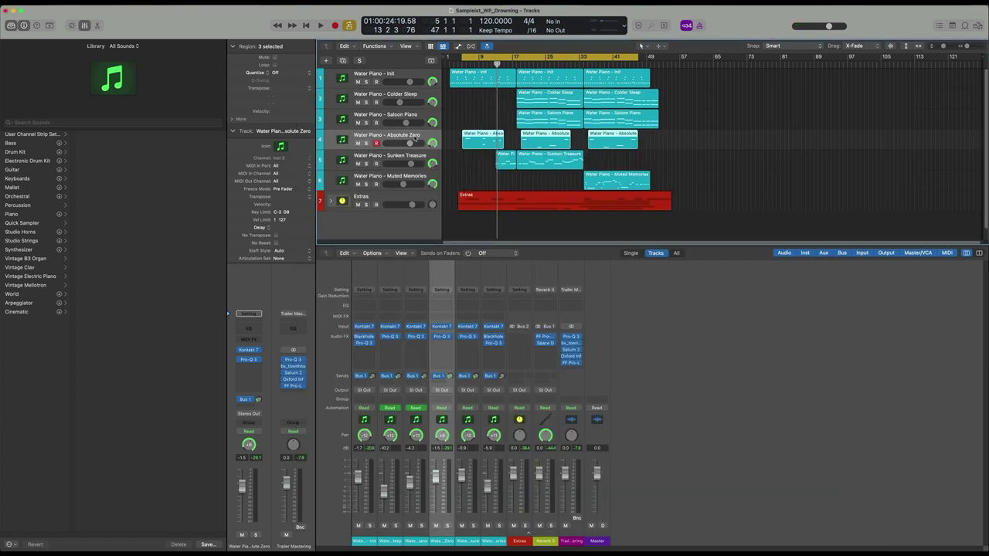
# Audition the Sunken Treasure track soloed and against the full mix while viewing its Kontakt instrument, and close the window and clear the solo
pyautogui.click(416, 156)
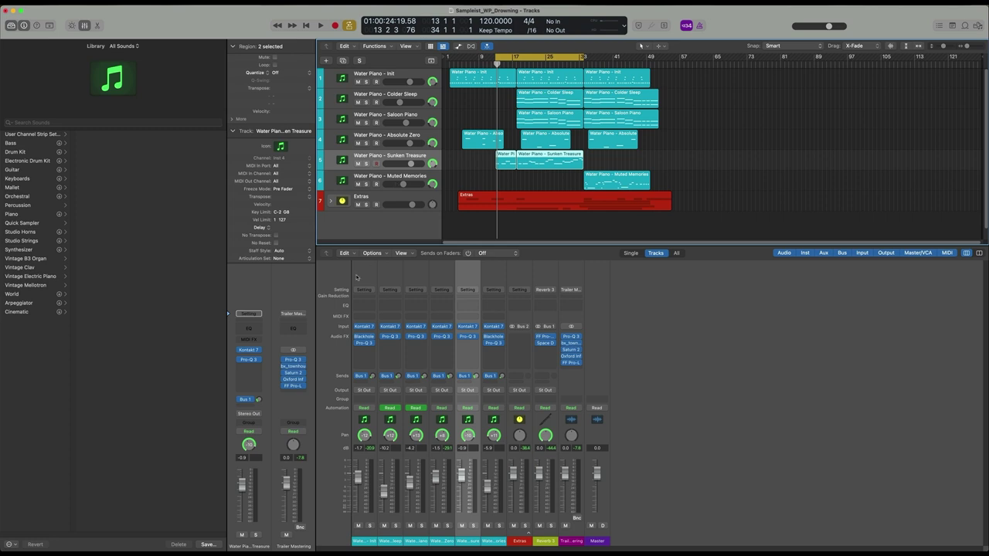
pyautogui.press('s')
pyautogui.press('space')
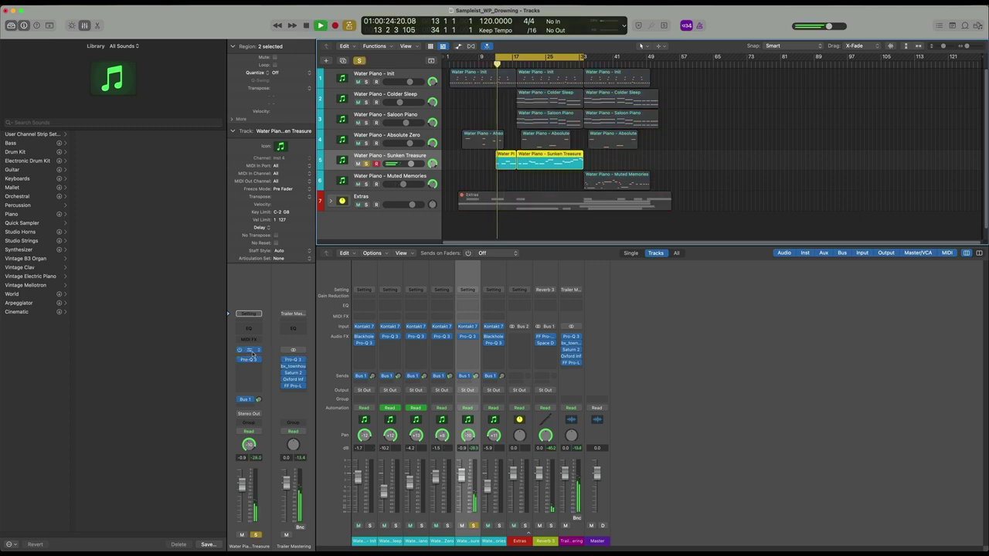
pyautogui.click(250, 351)
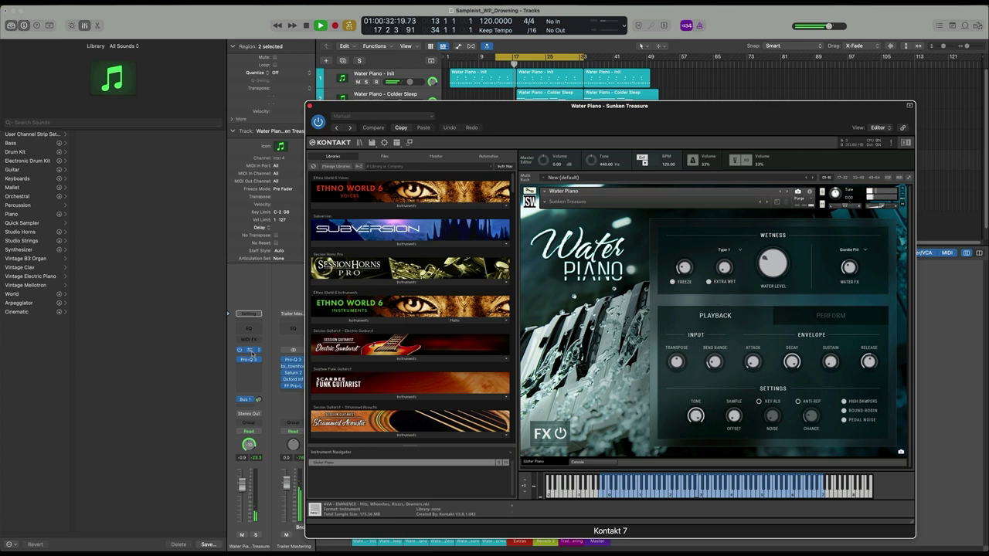
pyautogui.press('s')
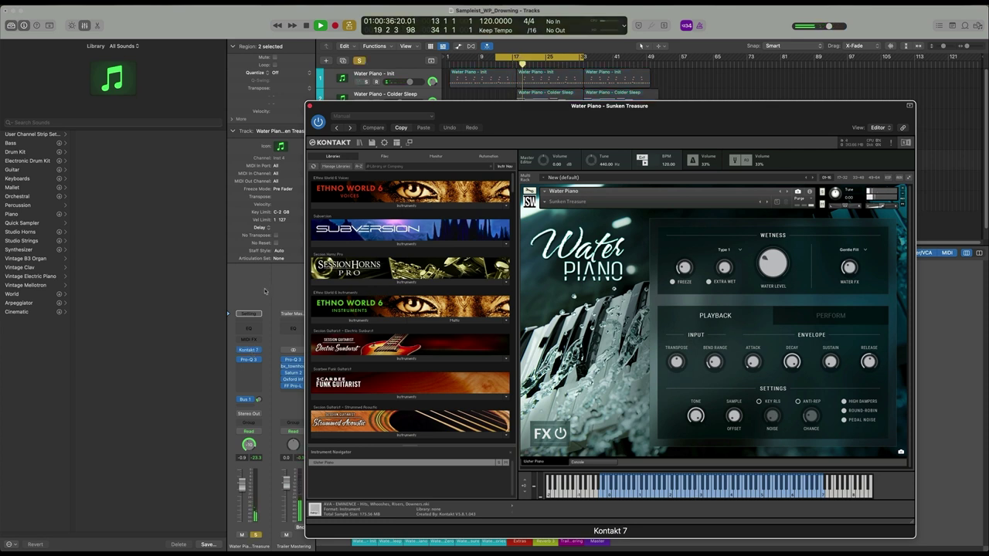
pyautogui.press('space')
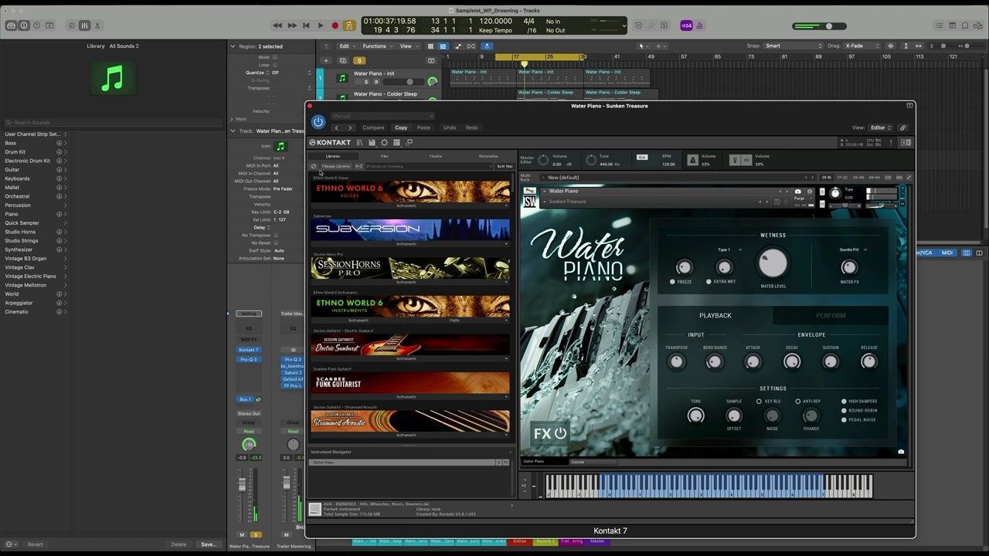
pyautogui.click(310, 105)
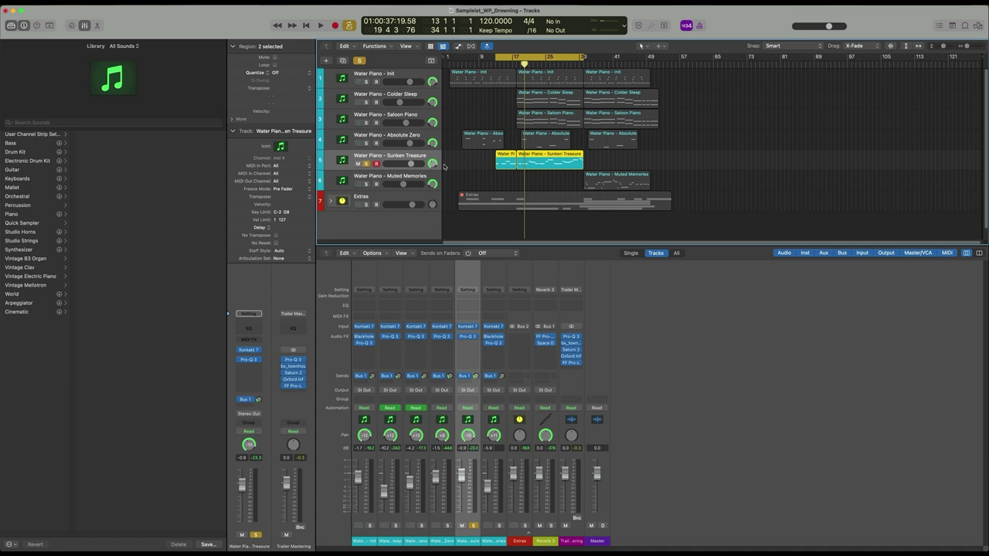
pyautogui.press('s')
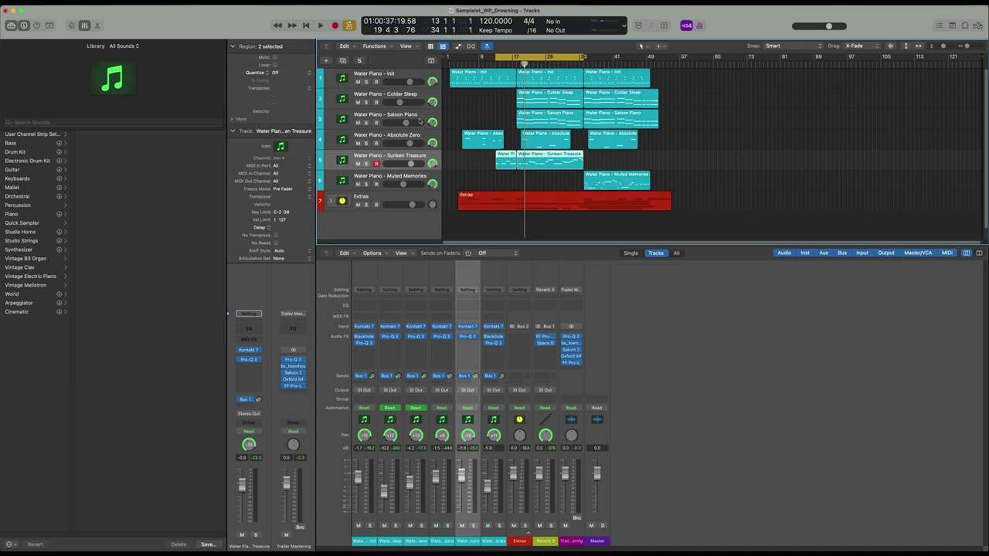
# Solo the Saloon Piano track, listen to its part and stop playback
pyautogui.click(420, 117)
pyautogui.press('s')
pyautogui.press('space')
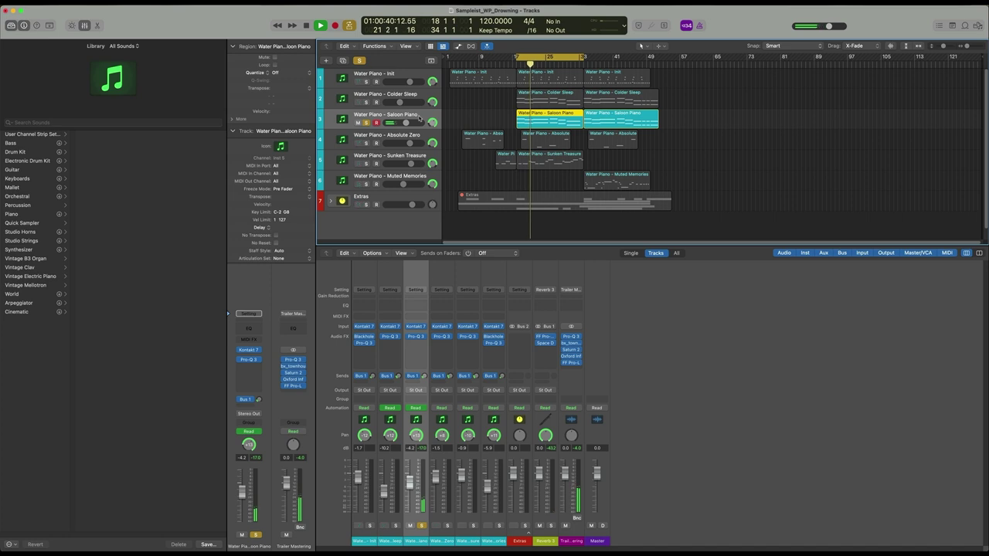
pyautogui.press('space')
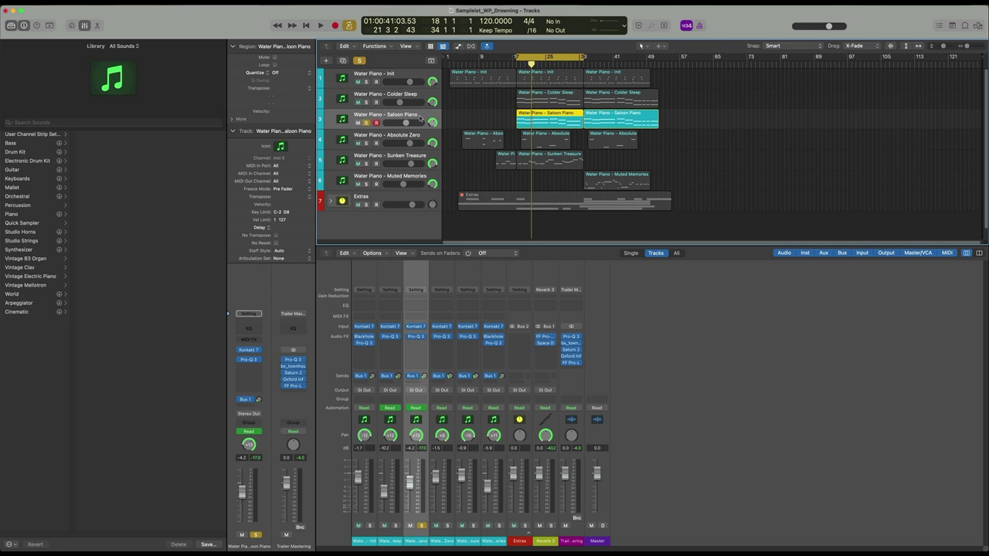
# Play the Colder Sleep track soloed with its Kontakt instrument open, checking the Console page and returning to the Water Piano page
pyautogui.press('Up')
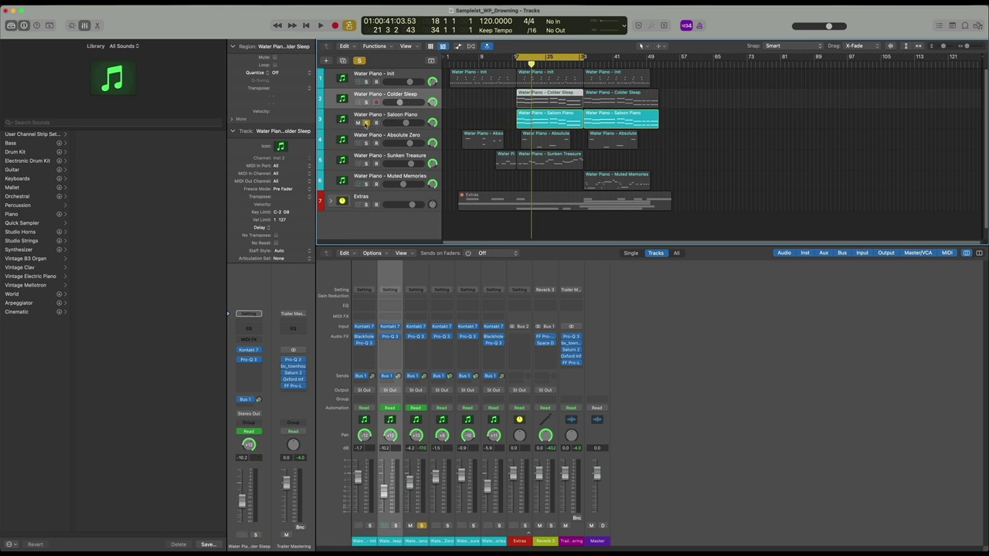
pyautogui.press('s')
pyautogui.press('space')
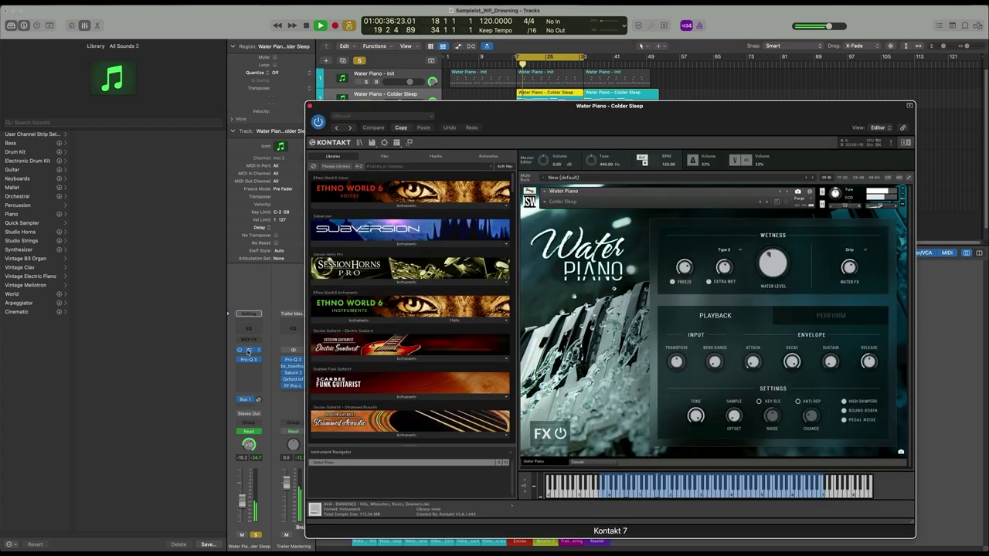
pyautogui.click(248, 350)
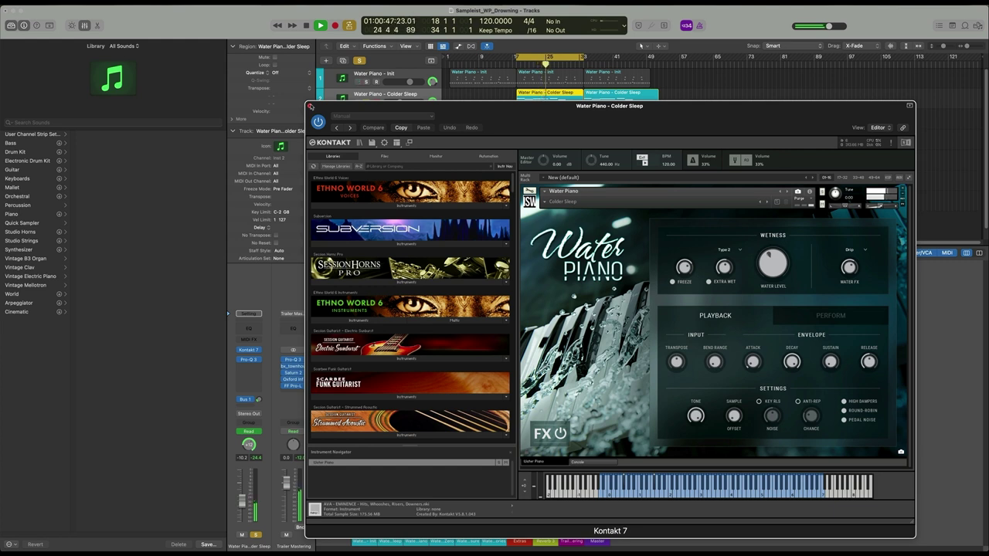
pyautogui.click(602, 463)
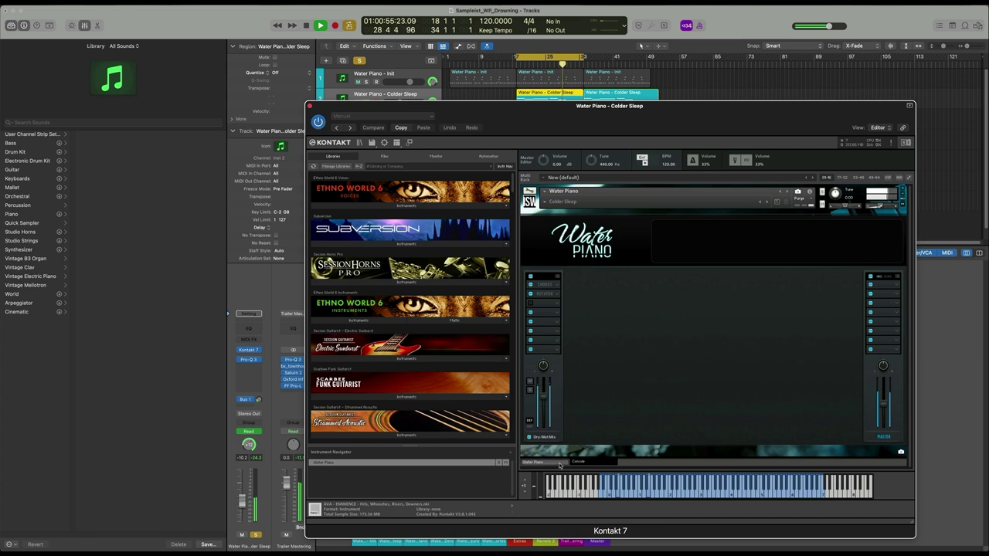
pyautogui.click(559, 465)
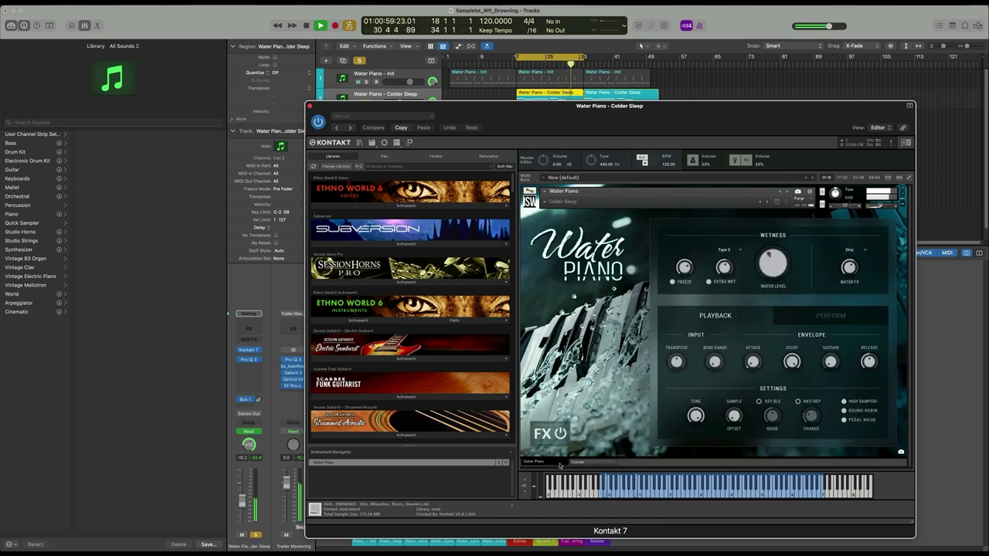
# Stop the Colder Sleep playback and switch off both cycle mode and the track's solo
pyautogui.press('space')
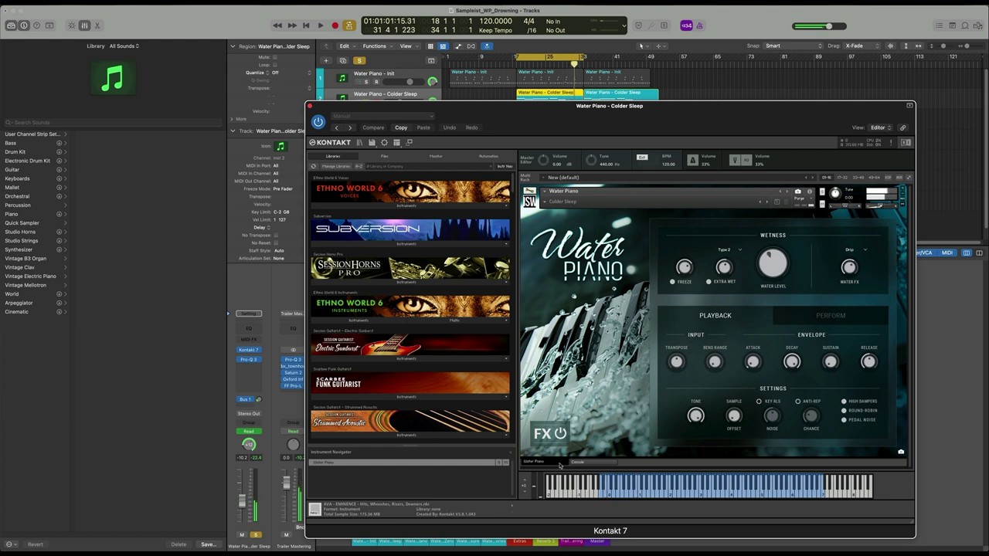
pyautogui.press('c')
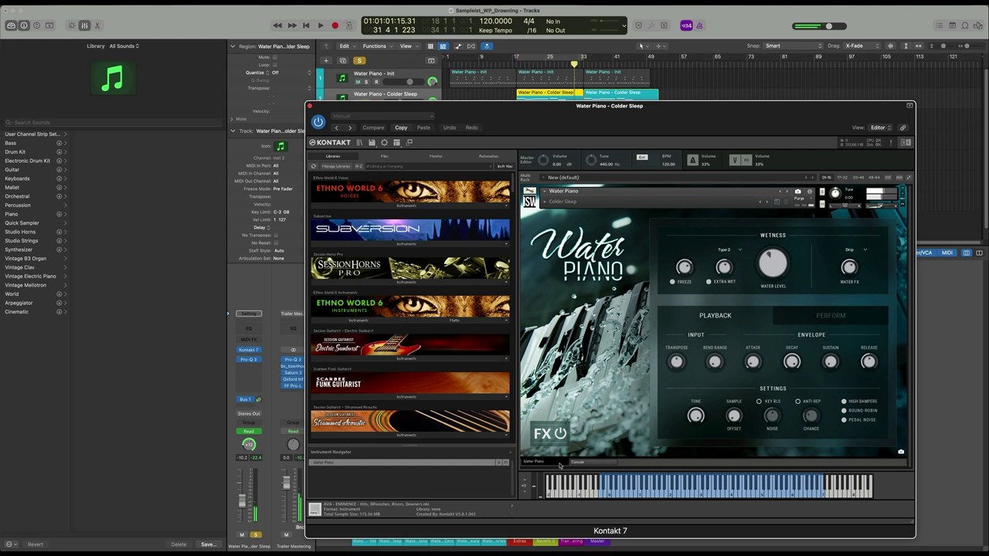
pyautogui.hotkey('ctrl', 's')
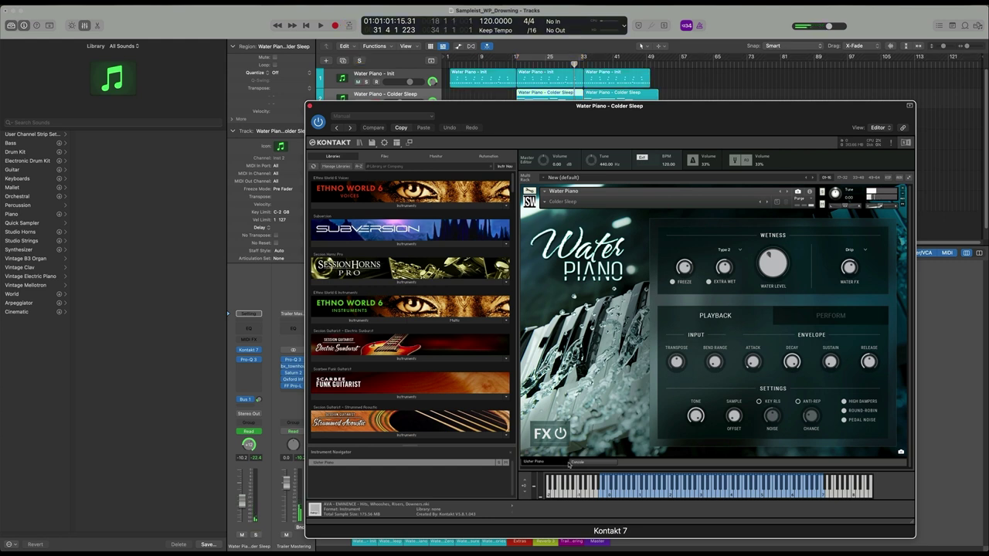
# Look through the insert effects offered on the Console page of the Colder Sleep instrument, and close its window without choosing one
pyautogui.click(575, 462)
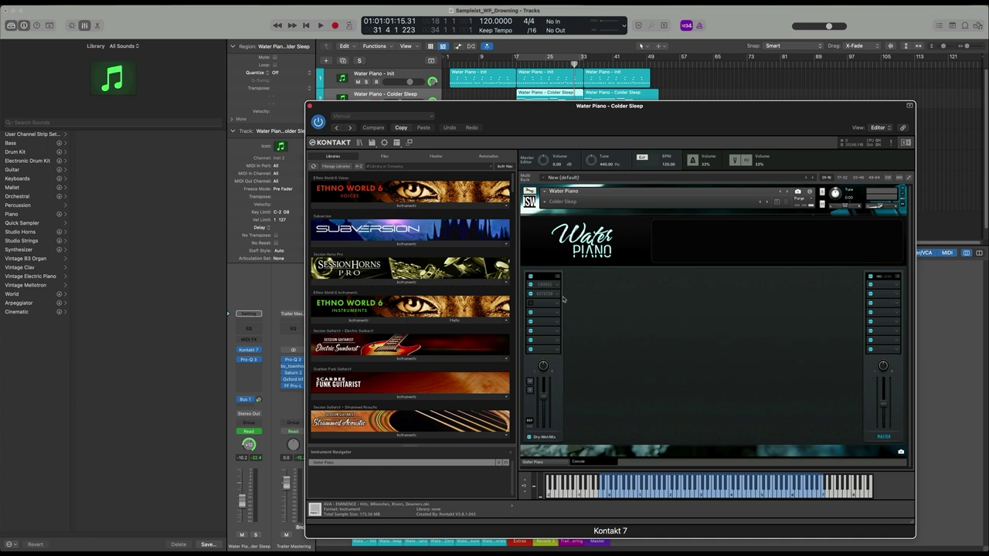
pyautogui.click(557, 313)
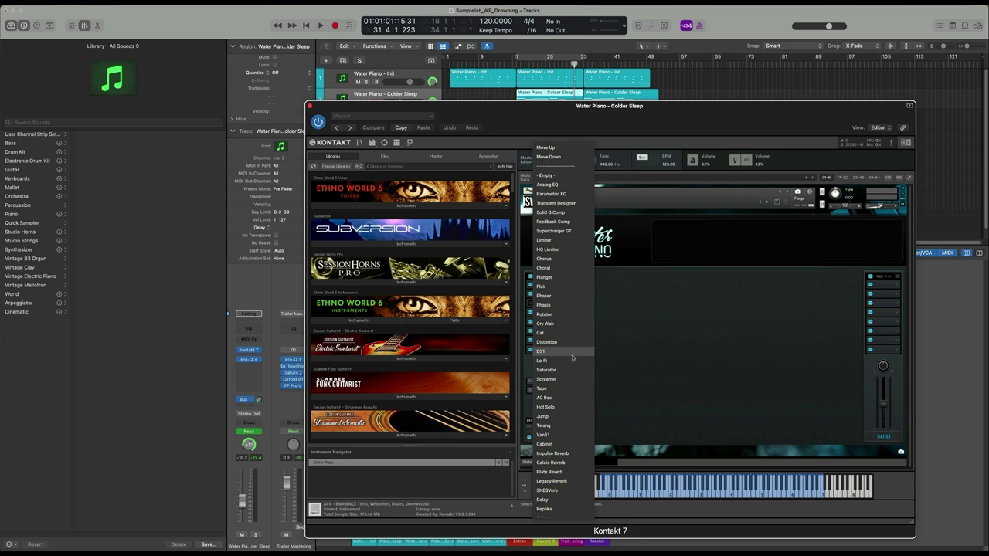
pyautogui.click(670, 363)
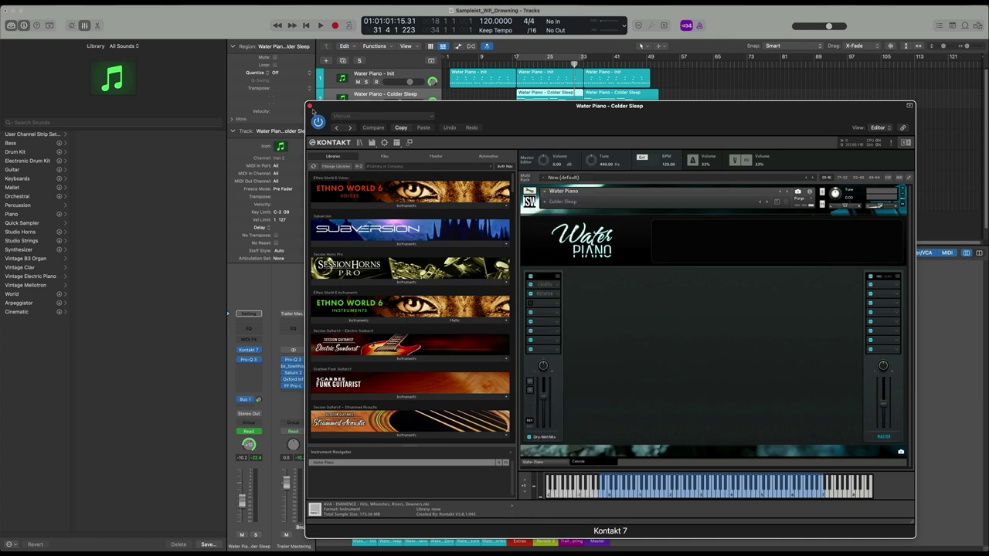
pyautogui.click(309, 106)
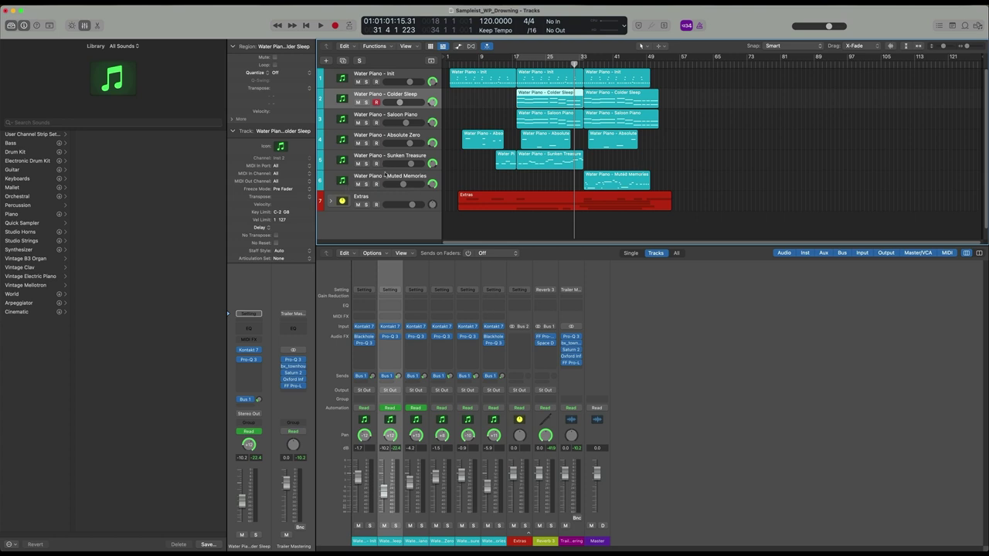
# Solo the Muted Memories track, set the cycle range to its region and listen with its Kontakt instrument open before stopping playback
pyautogui.click(386, 177)
pyautogui.press('s')
pyautogui.press('super+u')
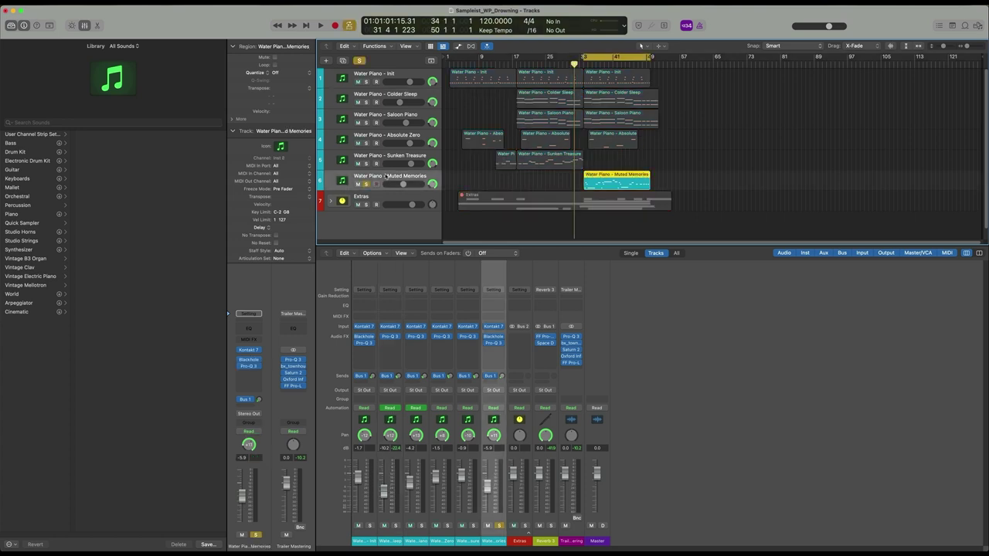
pyautogui.press('space')
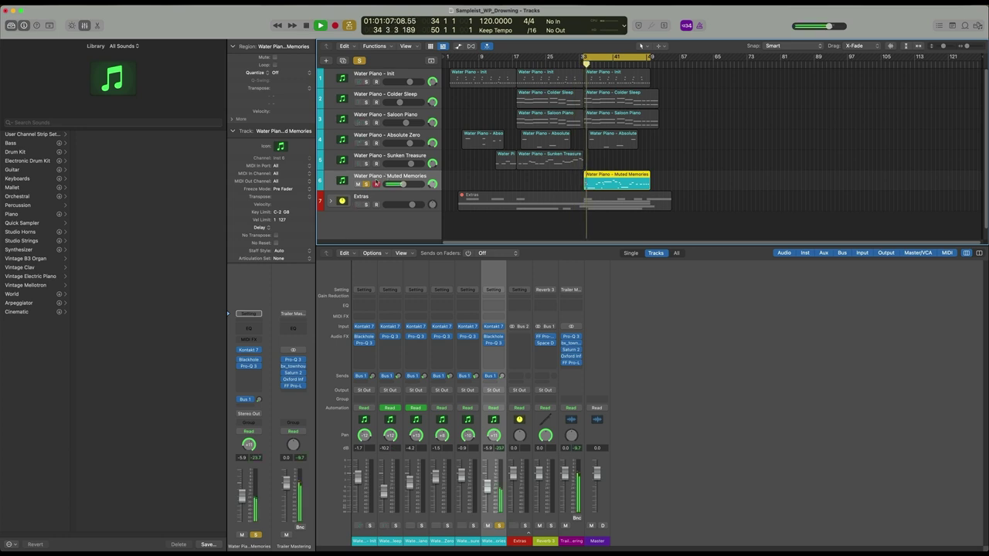
pyautogui.click(252, 353)
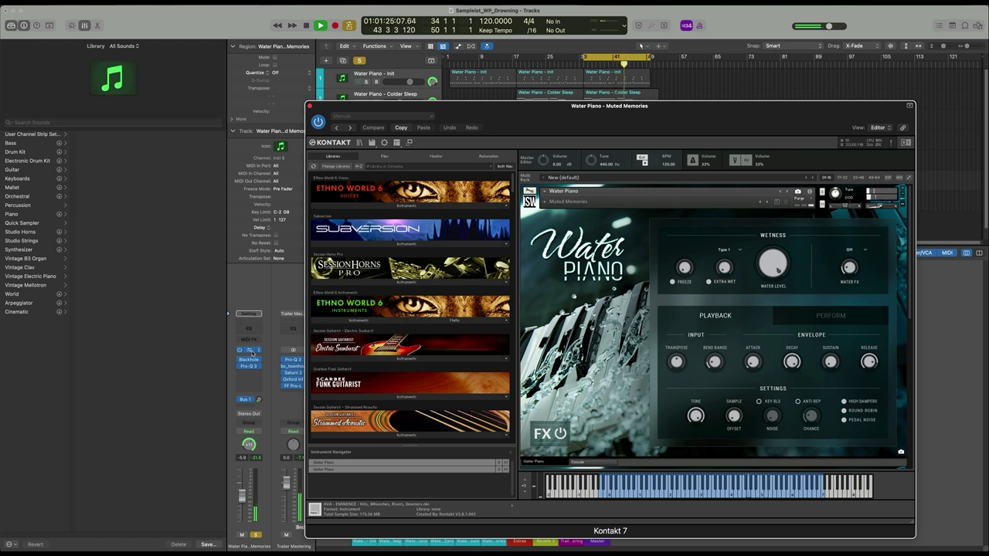
pyautogui.press('space')
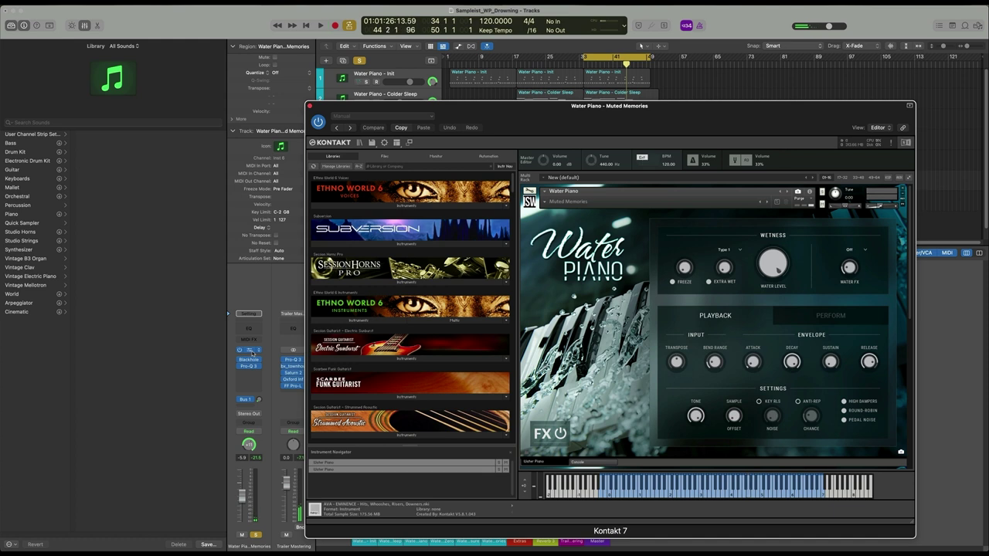